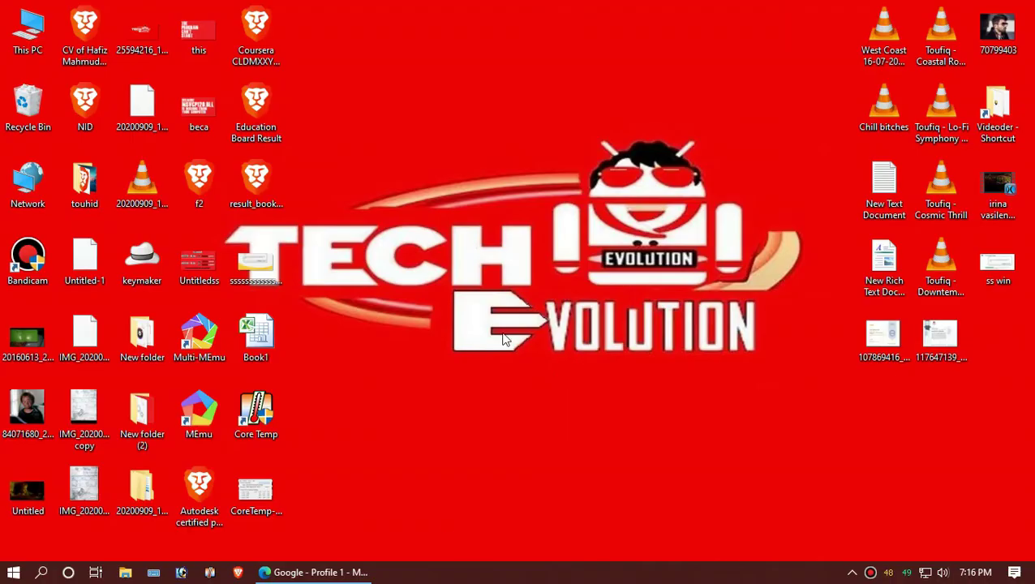
Step: Search Google for msvcp100.dll in the browser to reach its download page on dll-files.com
left_click(316, 572)
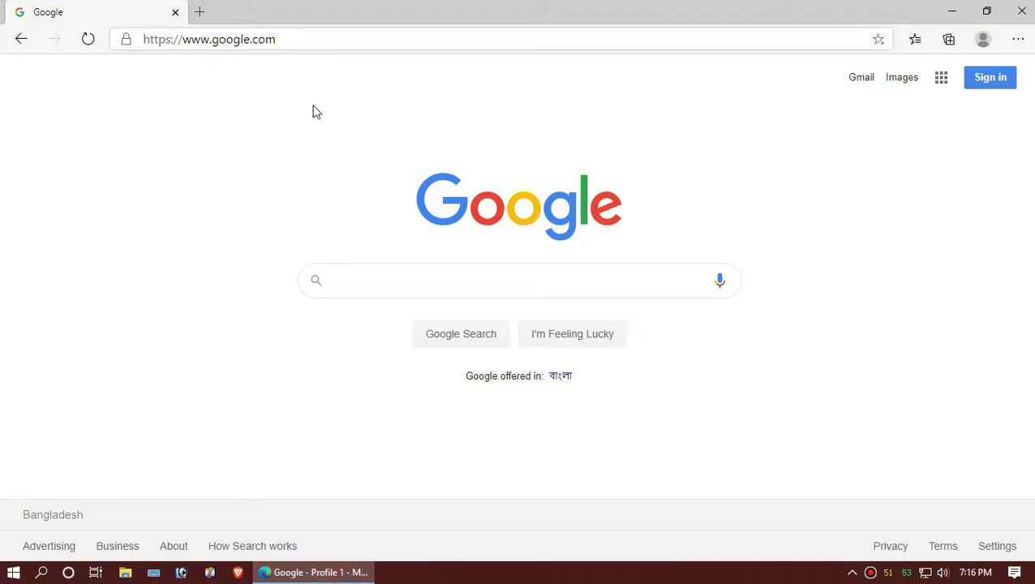
type("msvc")
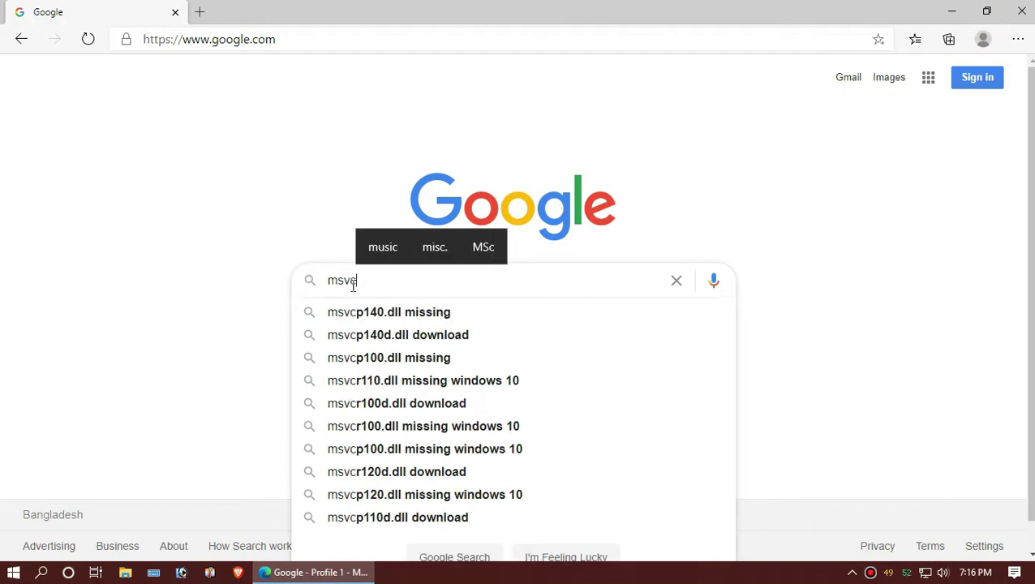
type("p100")
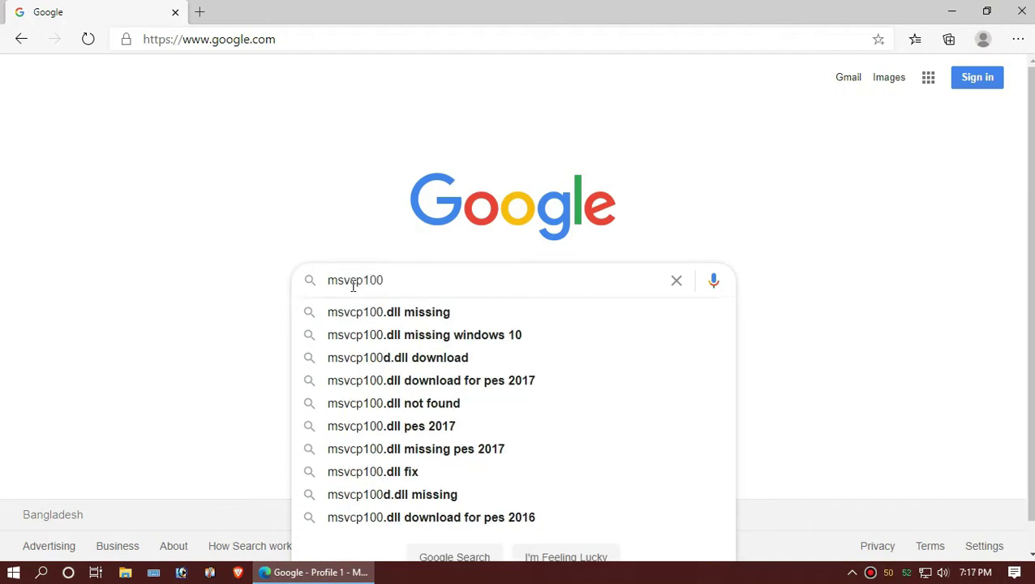
type(".dll")
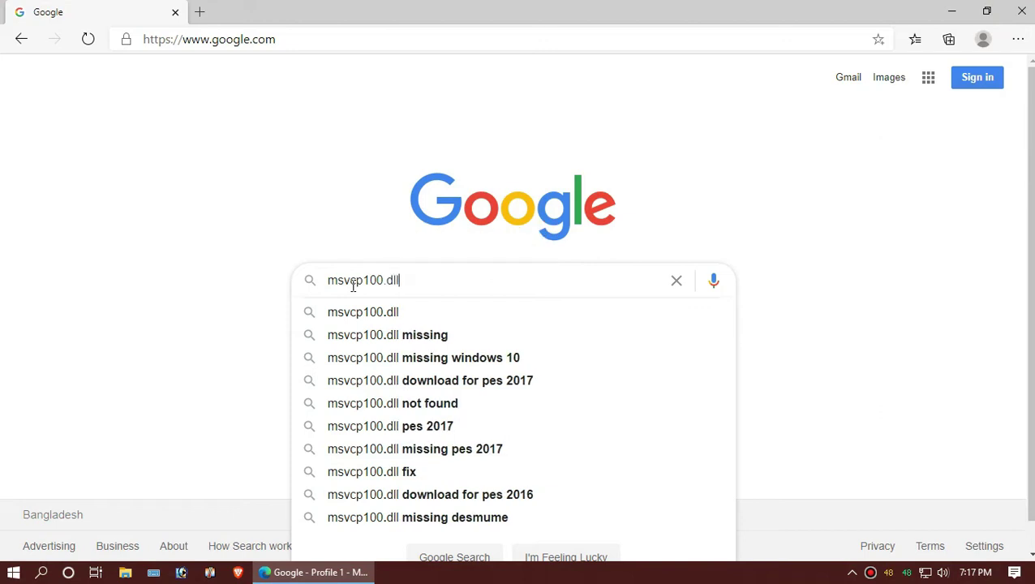
key("Return")
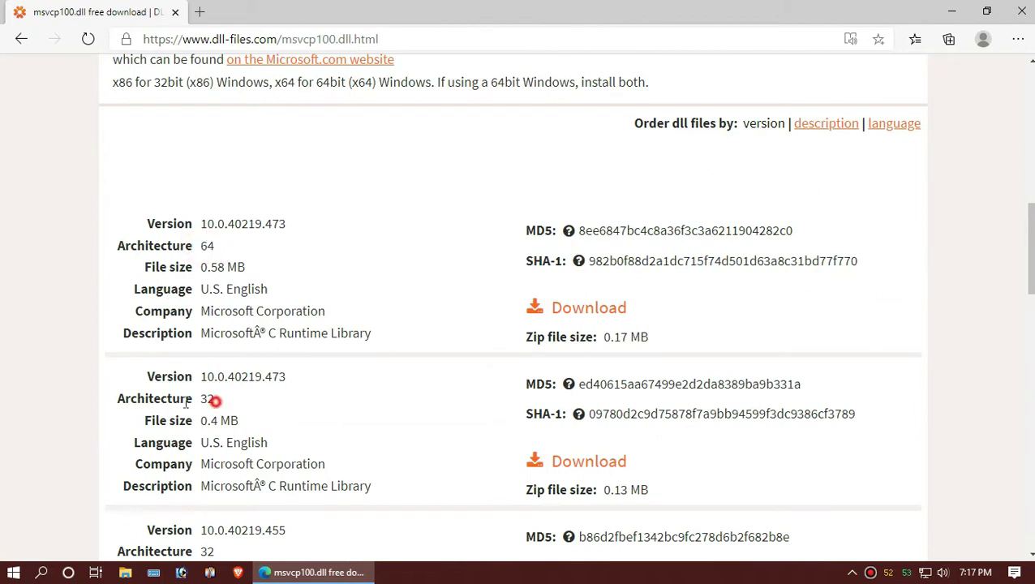
Step: Check the computer's System Type in System Information to decide between the 32-bit and 64-bit file
left_click_drag(186, 403, 403, 432)
left_click(4, 574)
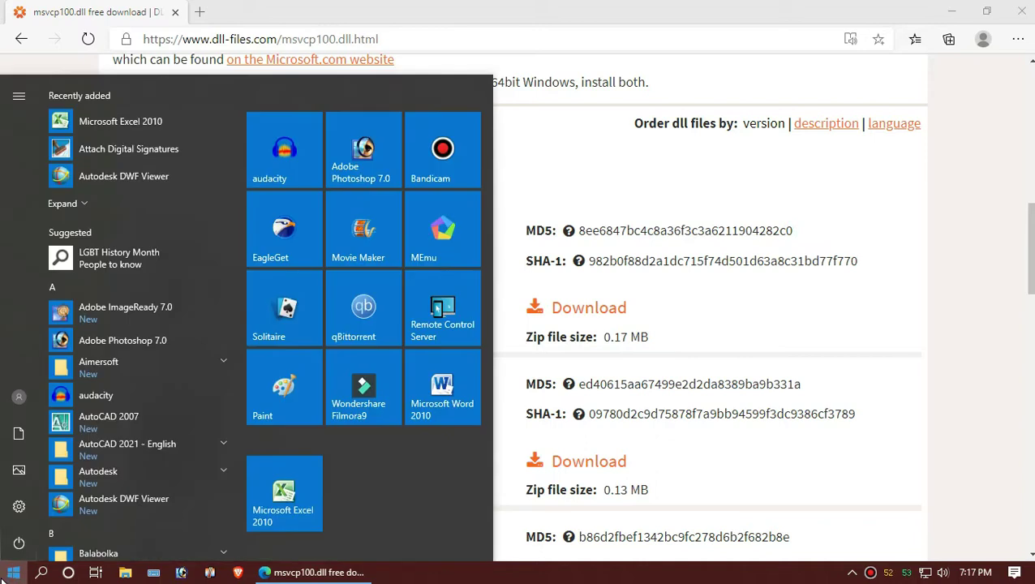
type("sy")
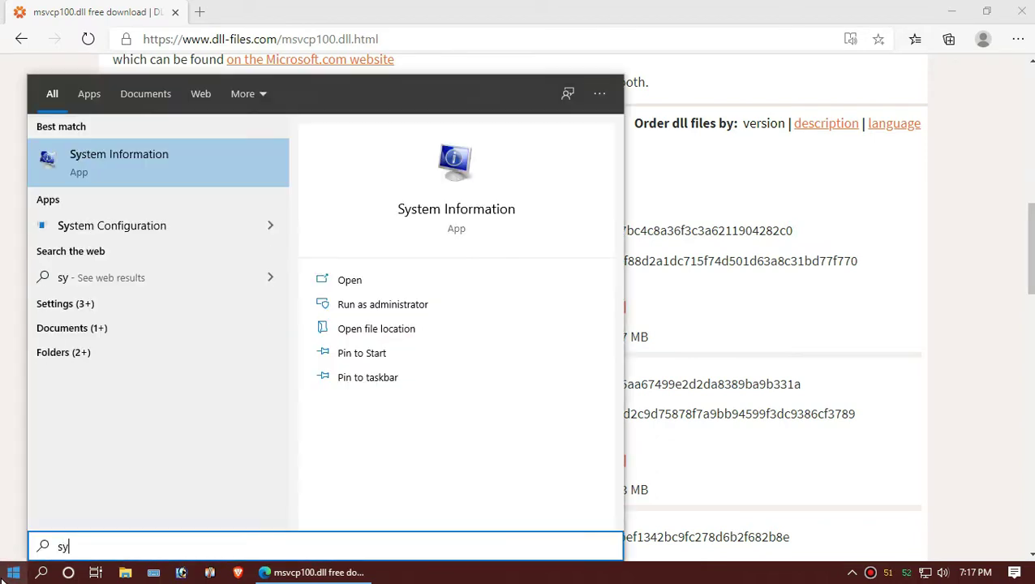
key("Return")
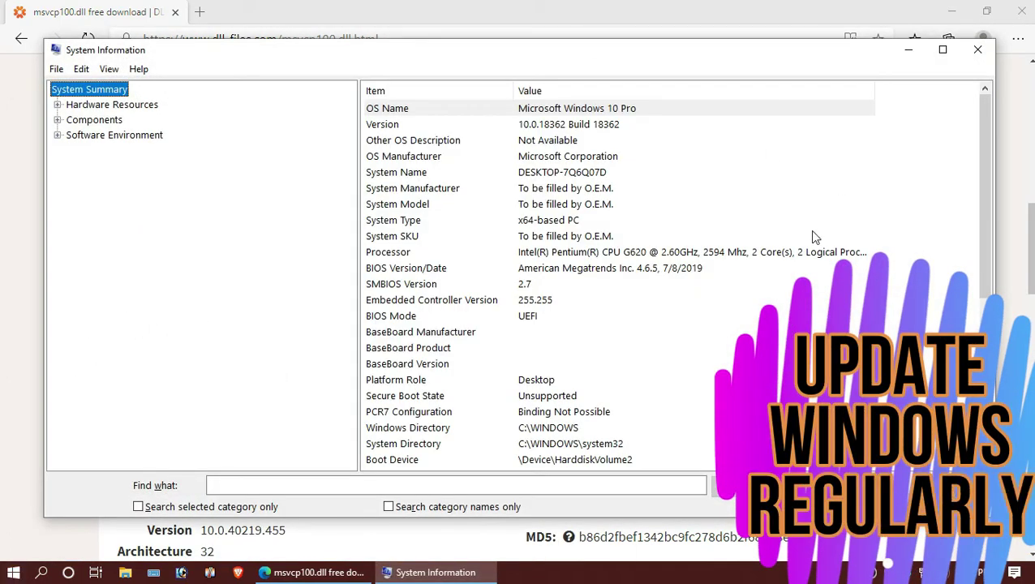
left_click(565, 223)
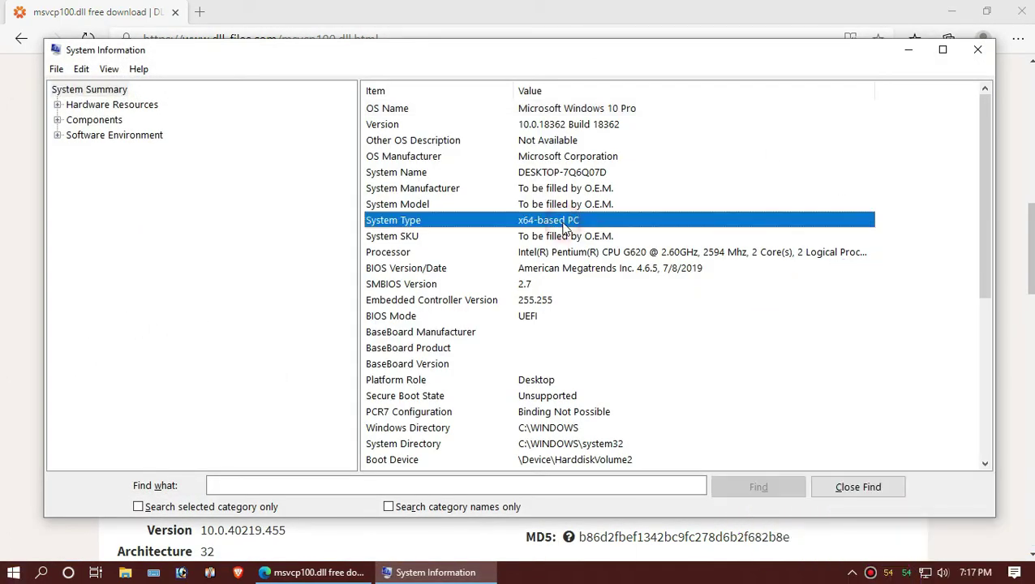
left_click(901, 53)
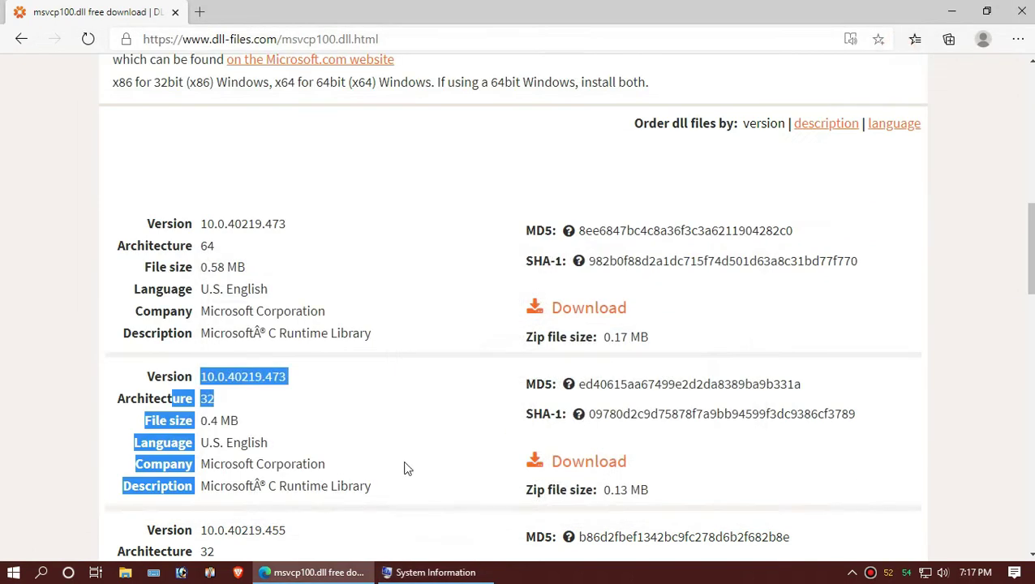
Step: Download the 64-bit msvcp100.dll, version 10.0.40219.473
scroll(366, 435, "up", 1)
left_click(204, 321)
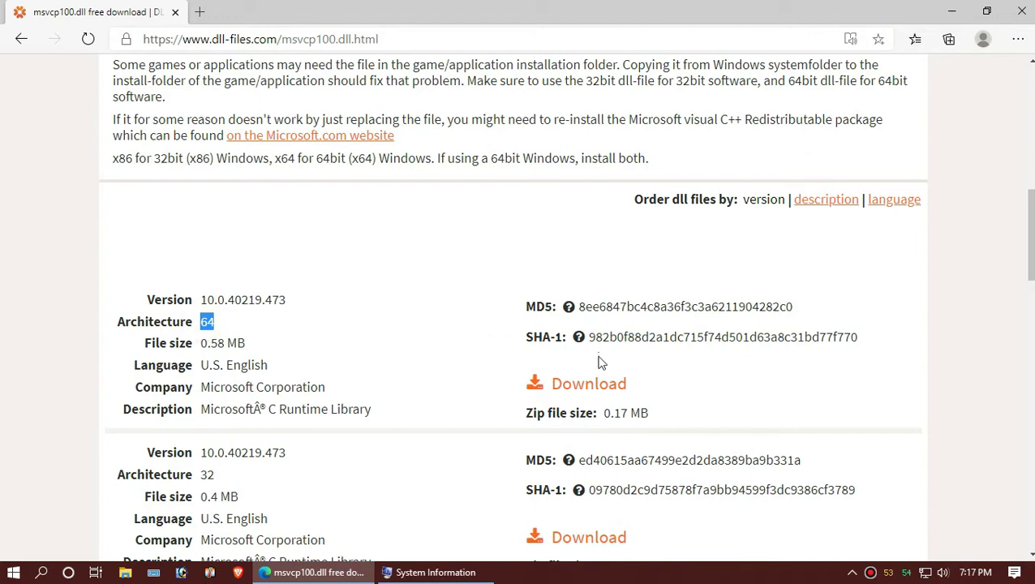
left_click(594, 388)
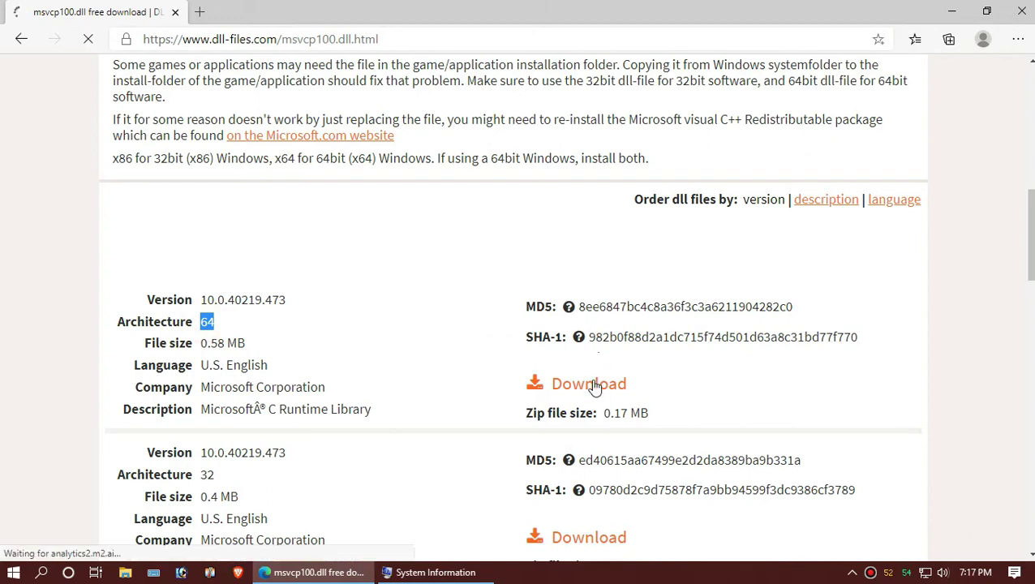
Step: Read through the page's DLL installation instructions, and open the downloaded msvcp100 (1).zip with msvcp100.dll selected
scroll(609, 380, "down", 1)
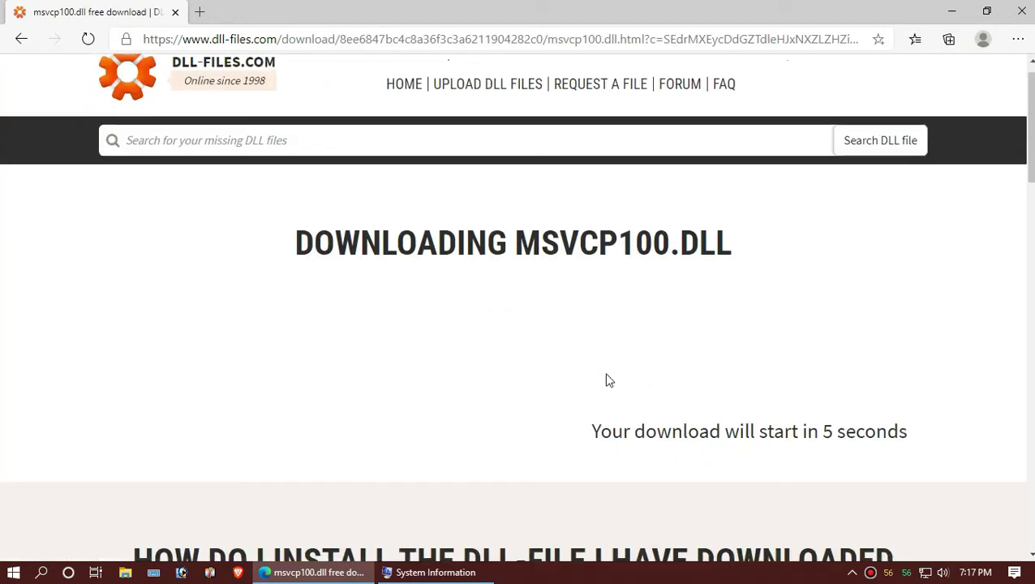
scroll(607, 379, "down", 4)
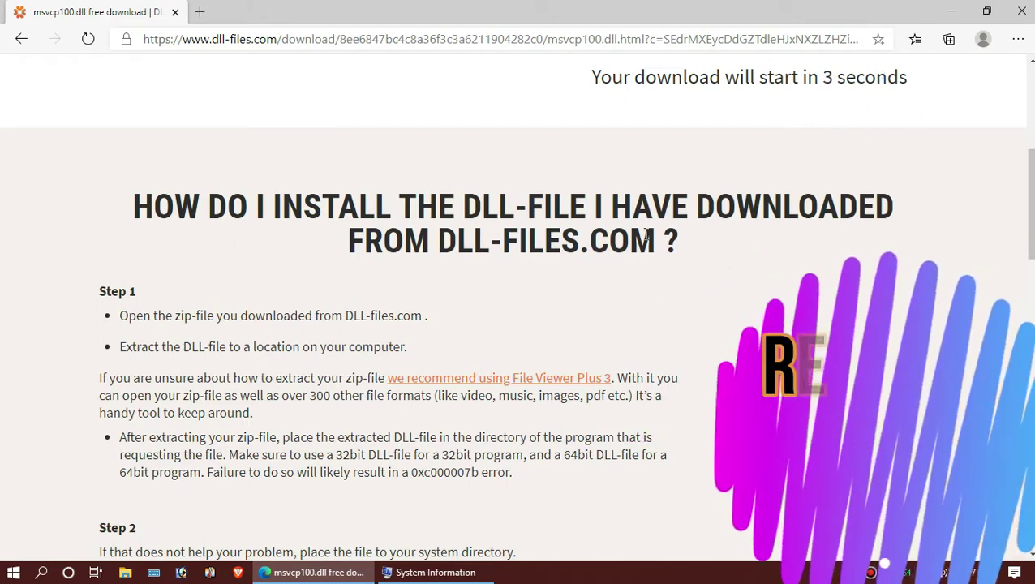
scroll(645, 235, "down", 2)
scroll(435, 306, "down", 2)
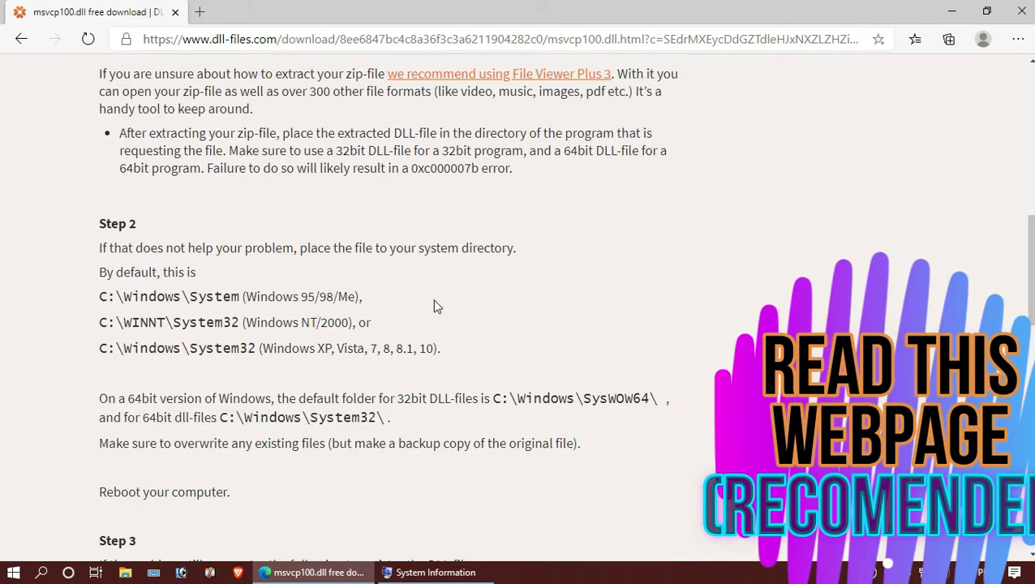
scroll(435, 306, "down", 1)
scroll(434, 306, "down", 1)
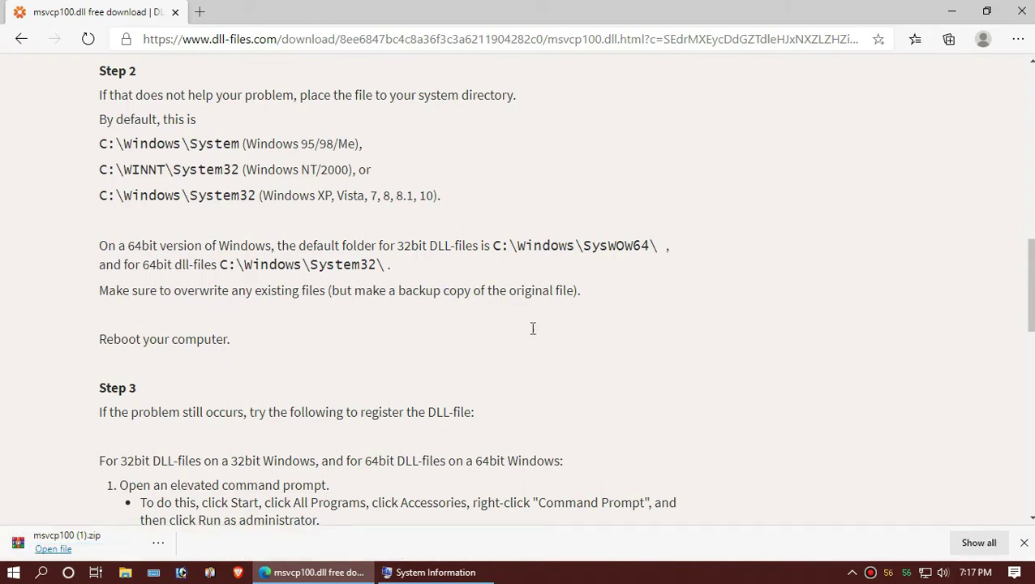
left_click(64, 549)
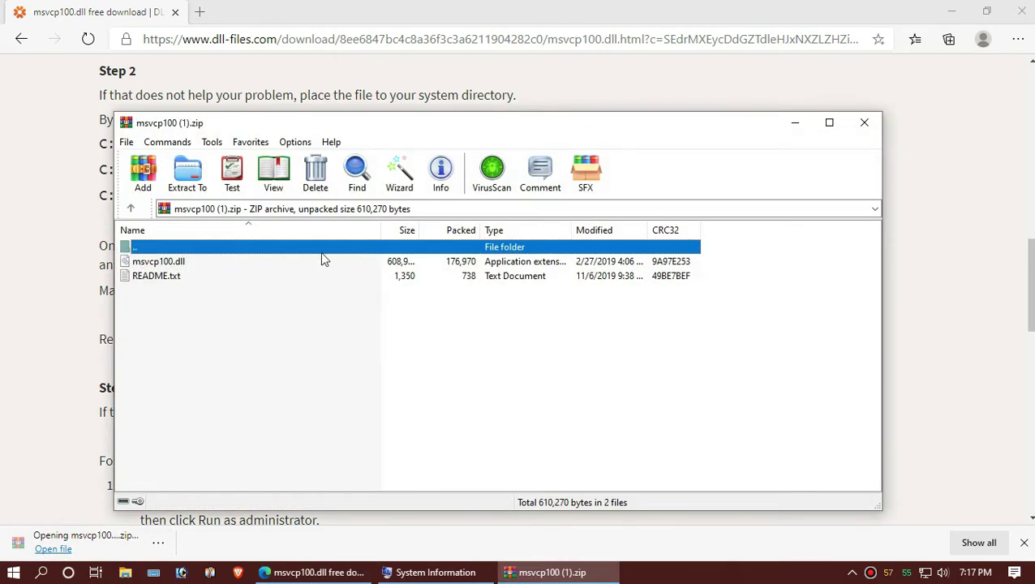
left_click(314, 260)
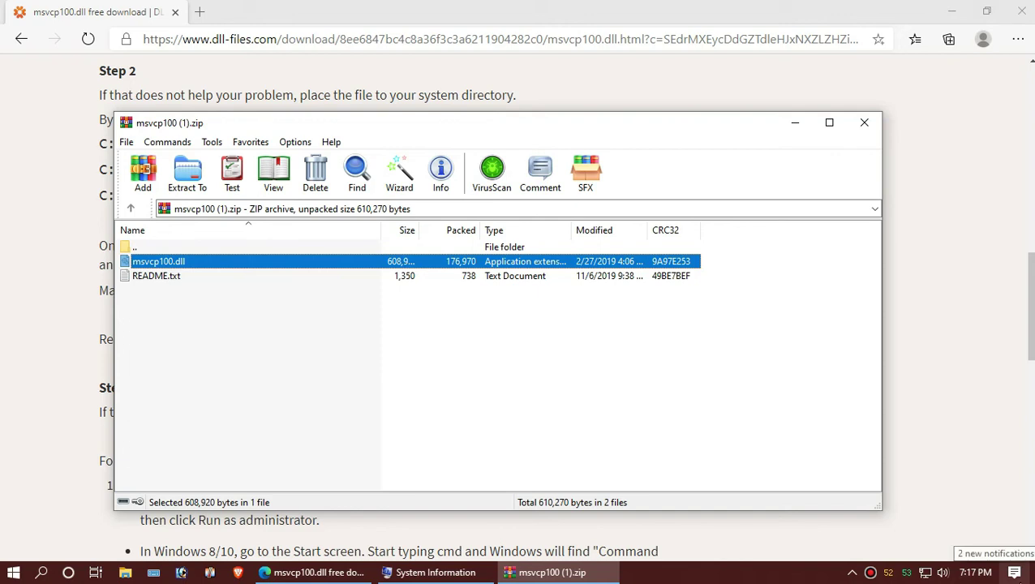
Step: Open the System32 folder inside Windows on the C: drive in File Explorer
key("super+d")
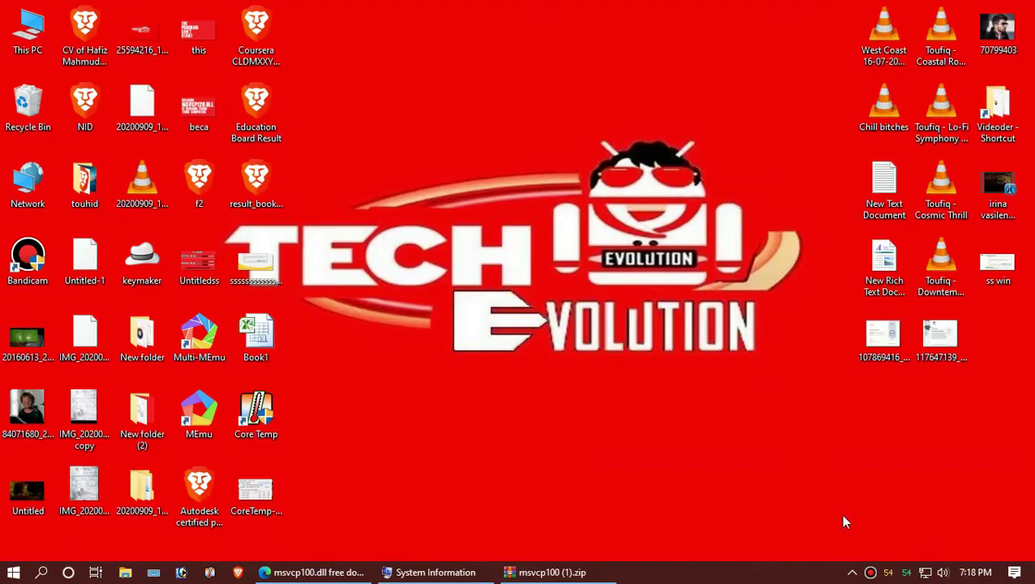
double_click(26, 30)
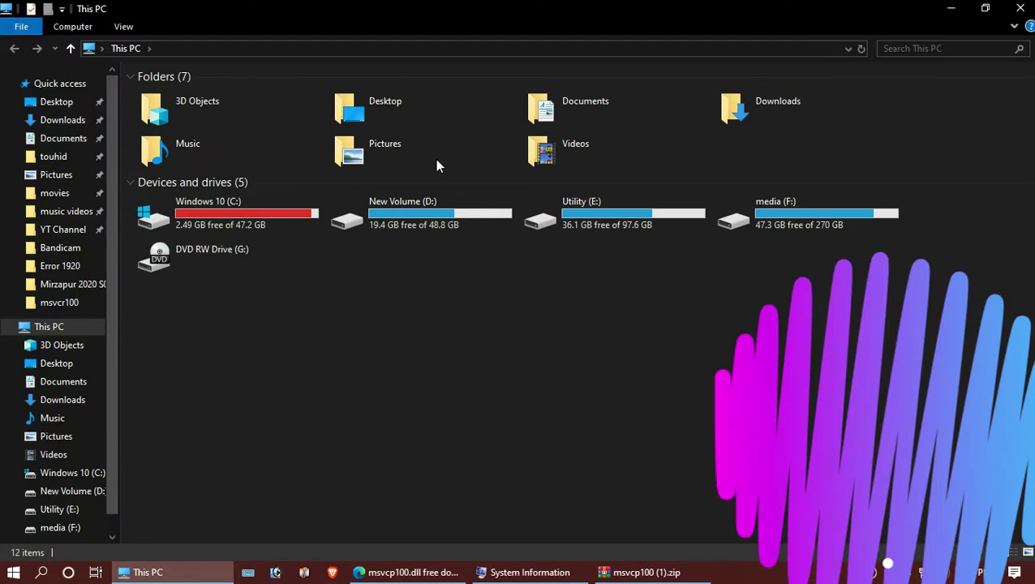
double_click(226, 215)
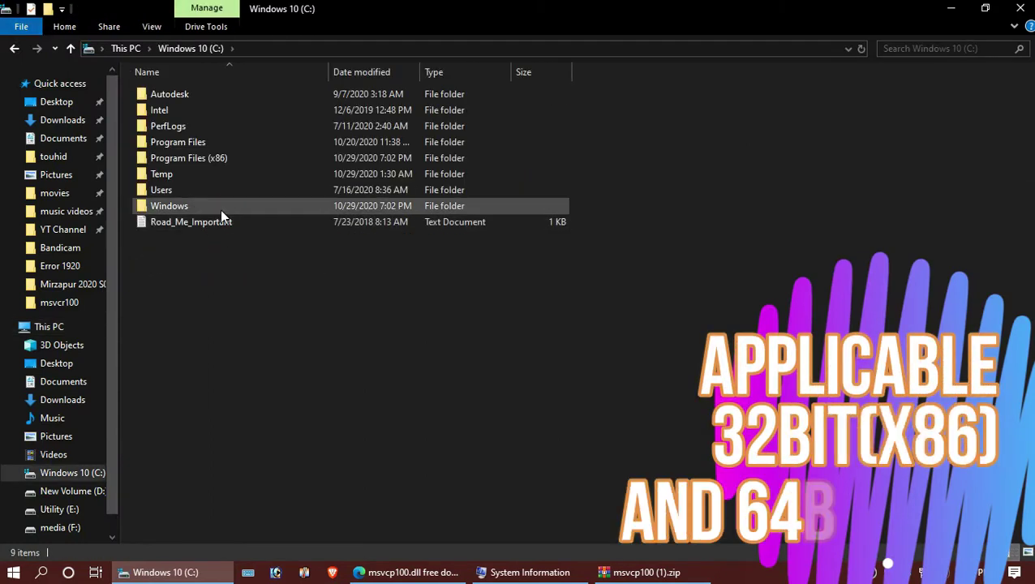
double_click(221, 206)
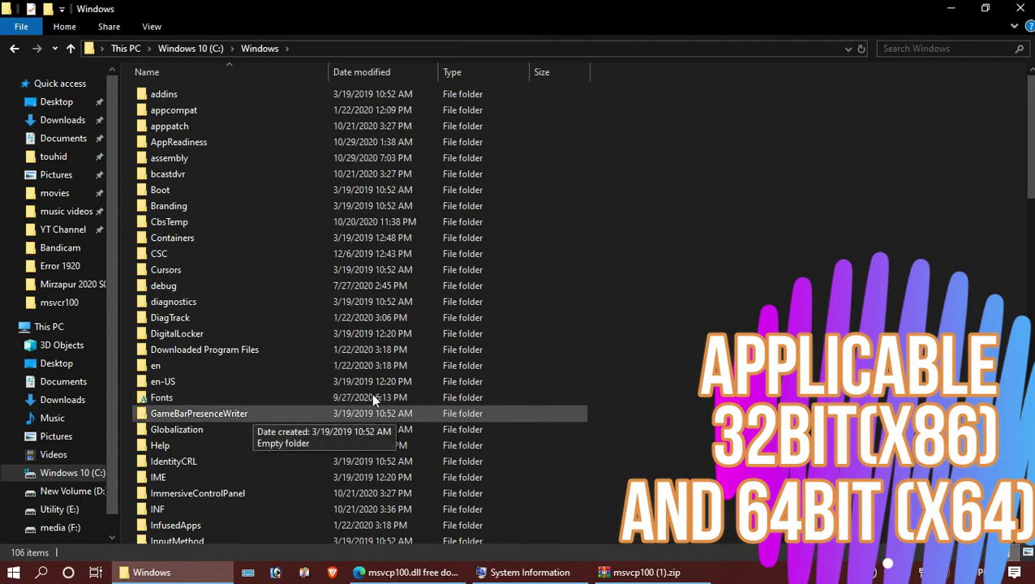
scroll(527, 386, "down", 6)
scroll(528, 392, "down", 8)
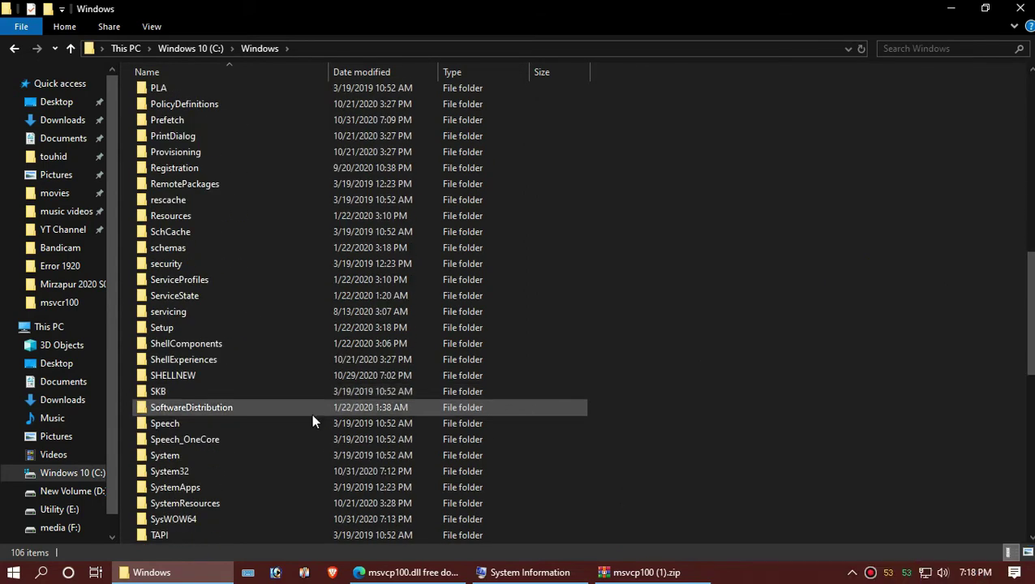
left_click(165, 477)
double_click(165, 479)
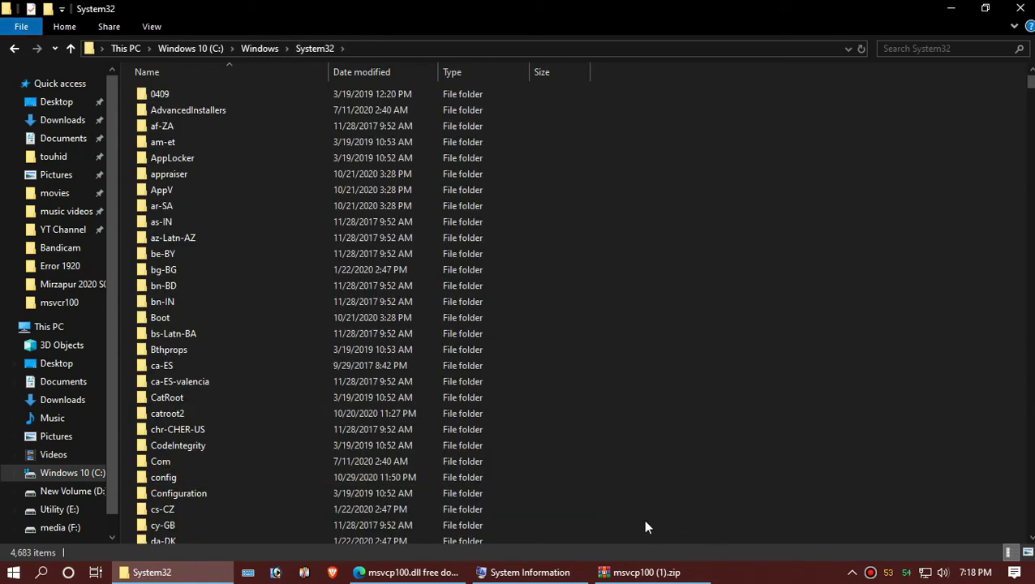
Step: Extract msvcp100.dll from the archive into System32, replacing the existing file and granting administrator permission
left_click(670, 572)
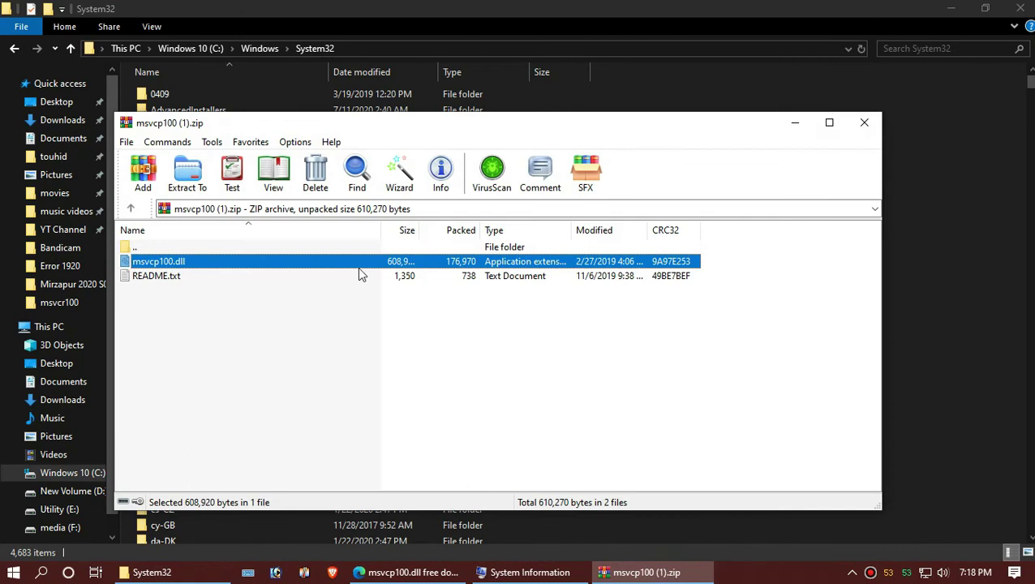
left_click_drag(920, 314, 918, 311)
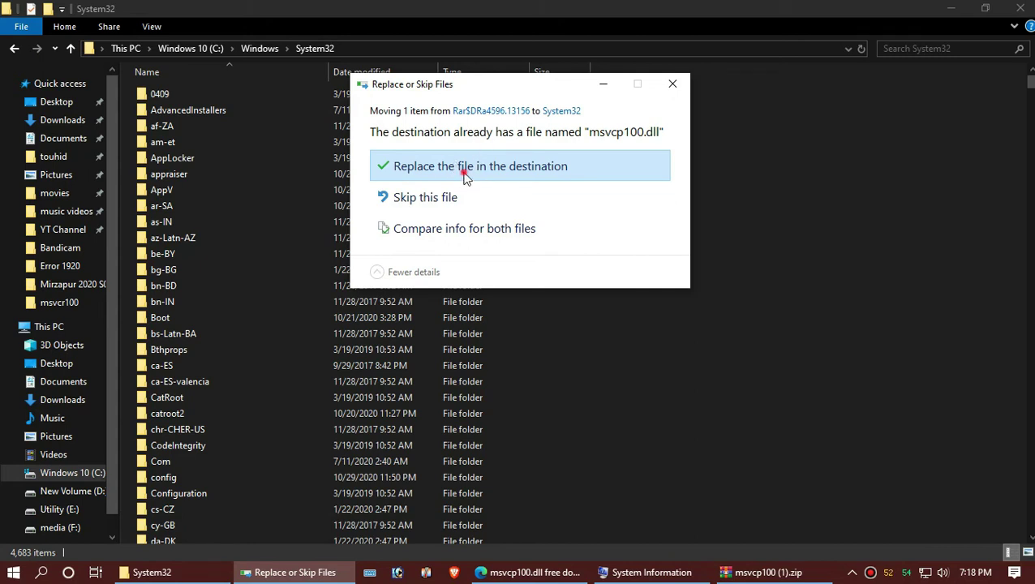
left_click(465, 170)
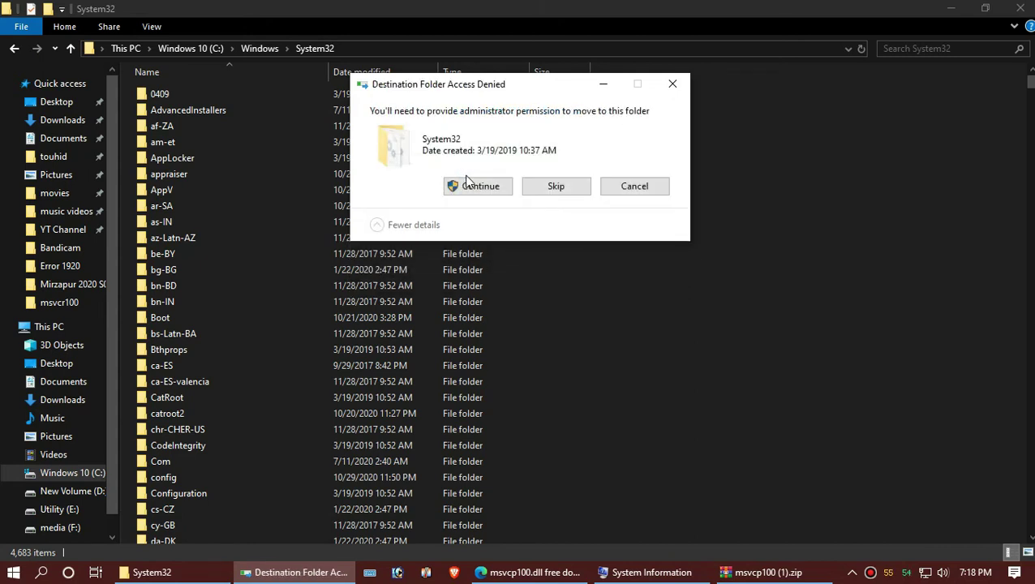
left_click(478, 187)
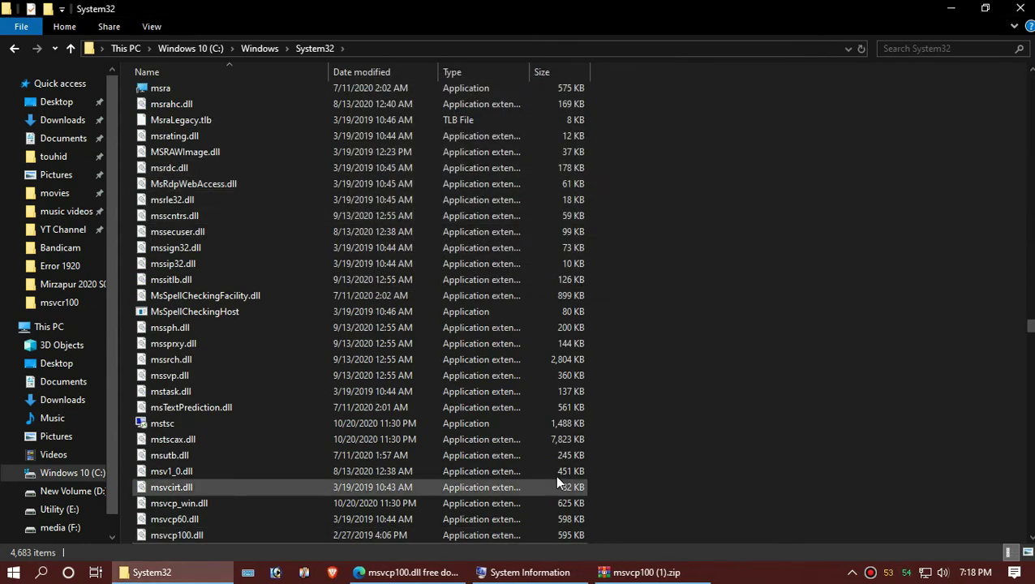
Step: Copy the path C:\Windows\SysWOW64\ from the instructions page and open that folder in File Explorer
left_click(393, 573)
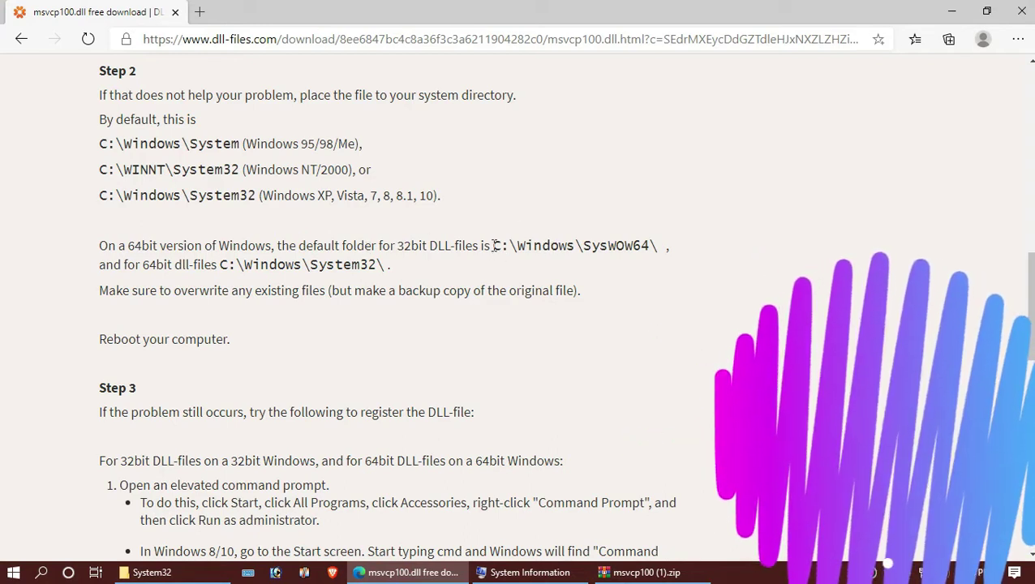
left_click_drag(492, 245, 657, 244)
key("ctrl+c")
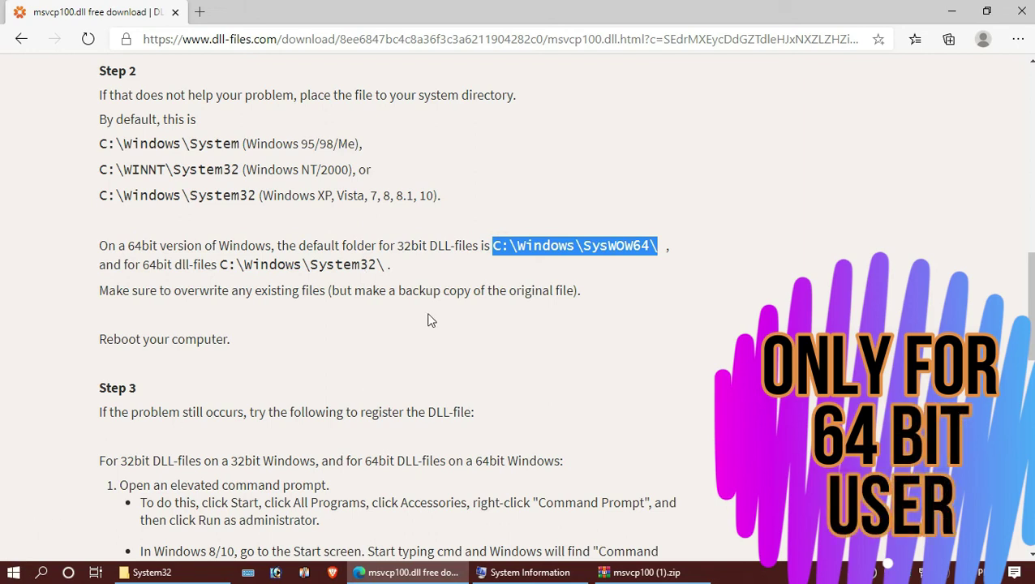
left_click(152, 573)
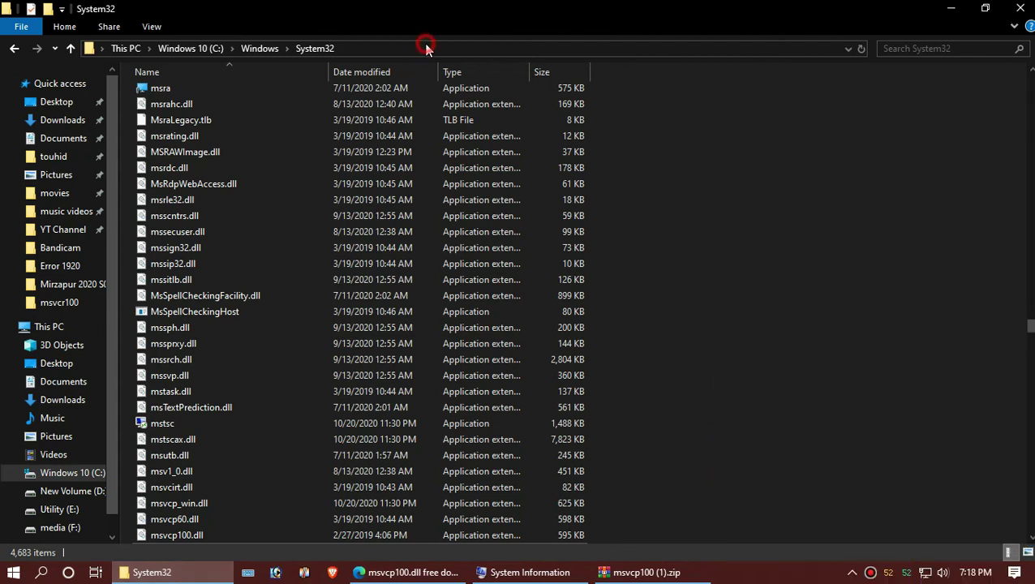
left_click(427, 46)
key("ctrl+v")
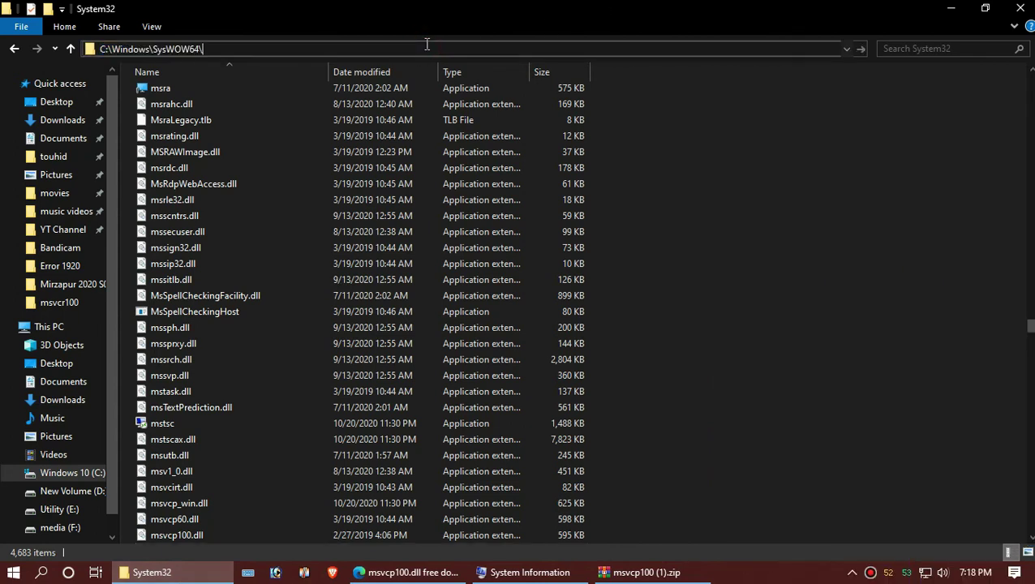
key("Return")
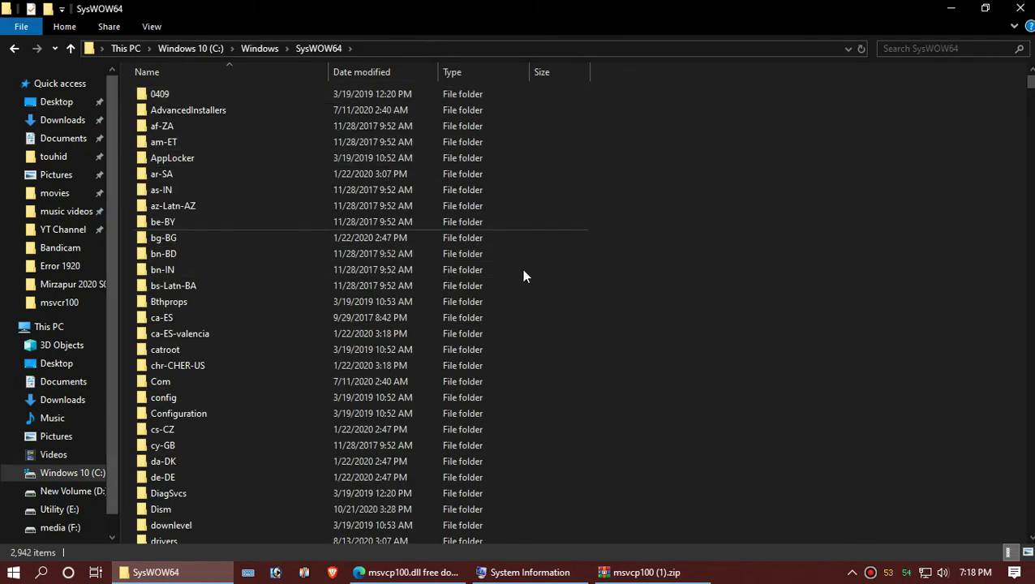
Step: Extract msvcp100.dll from msvcp100 (1).zip into the SysWOW64 folder, replacing the existing file and granting administrator permission
scroll(571, 403, "down", 1)
scroll(570, 403, "down", 2)
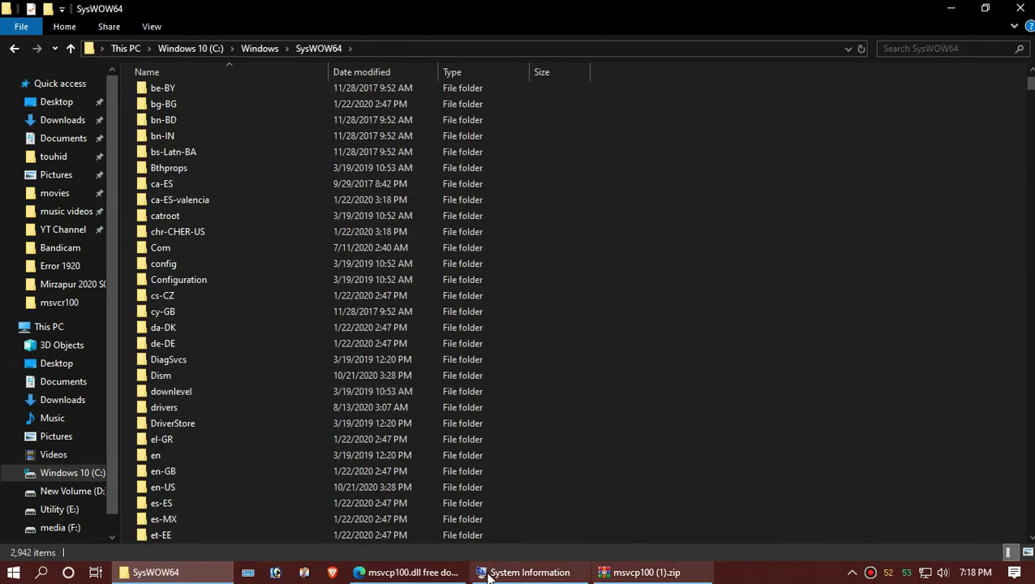
left_click(677, 573)
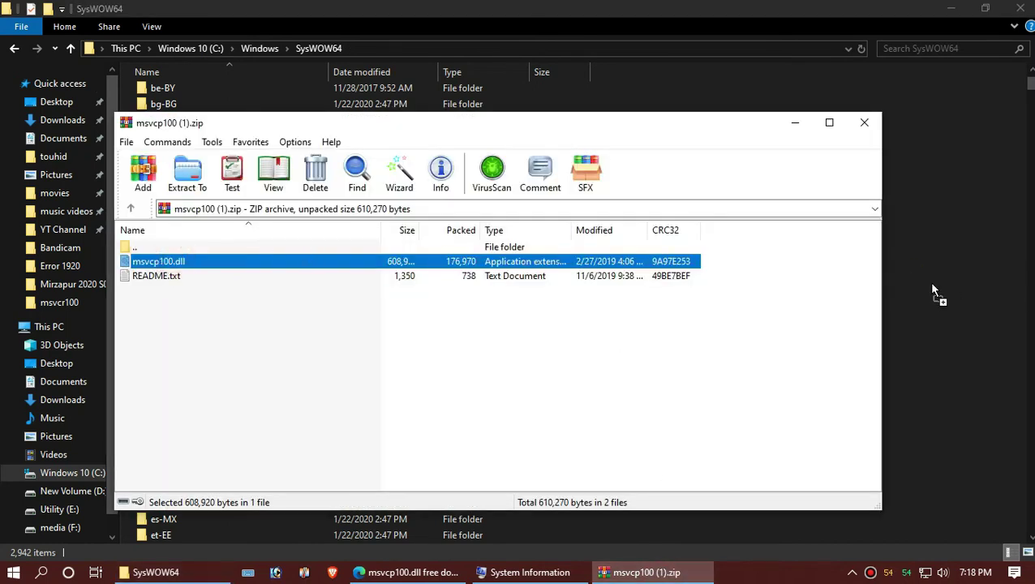
left_click_drag(932, 290, 934, 289)
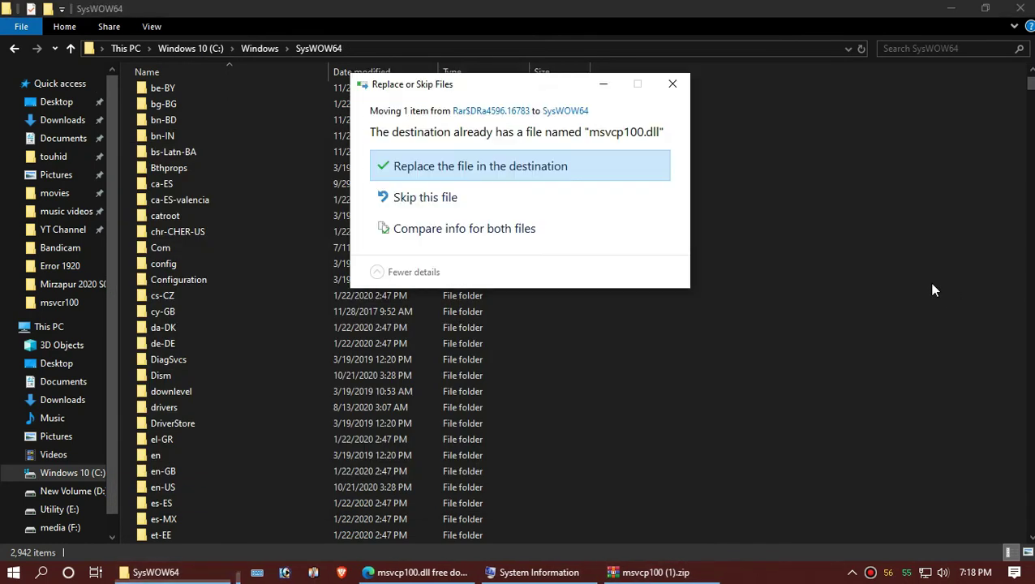
left_click(569, 168)
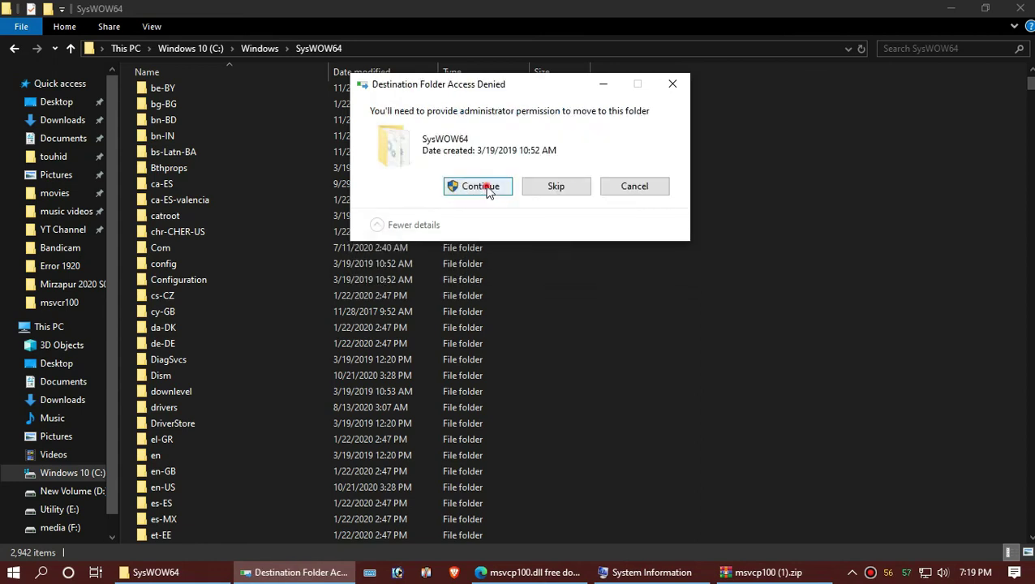
left_click(487, 188)
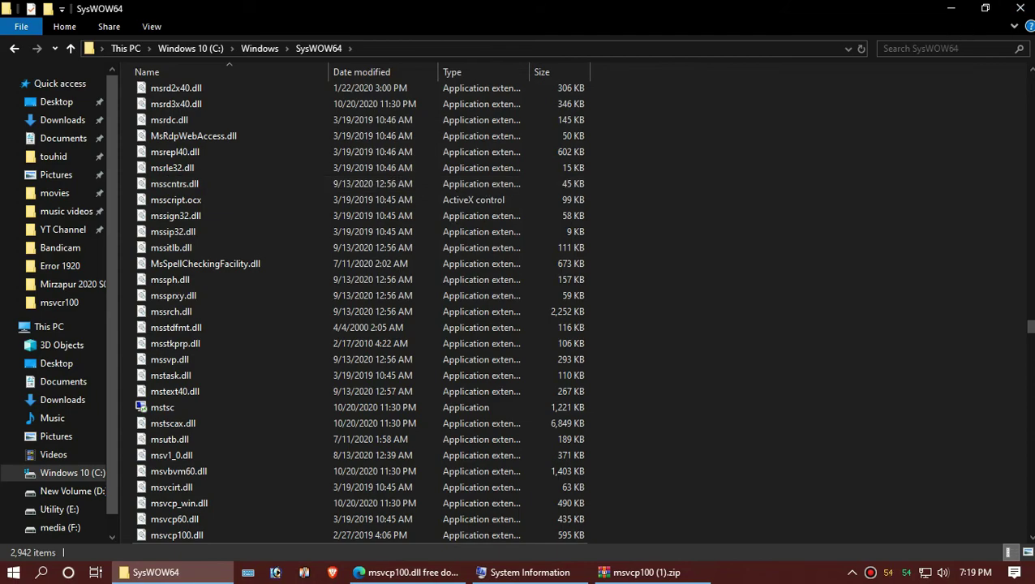
Step: Close the SysWOW64 folder window and bring up the Windows power options for shutting down or restarting the PC
left_click(1021, 8)
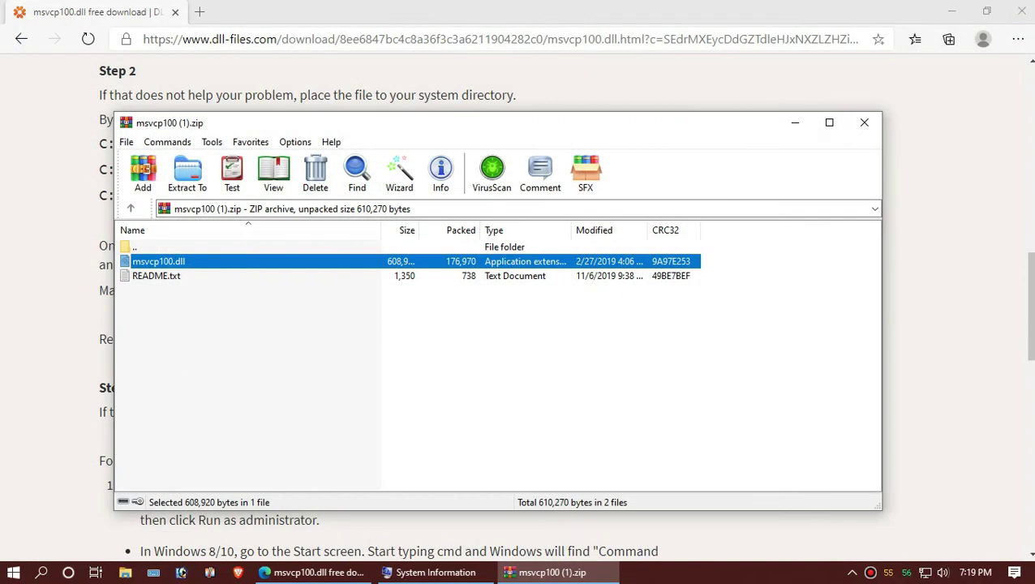
left_click(14, 572)
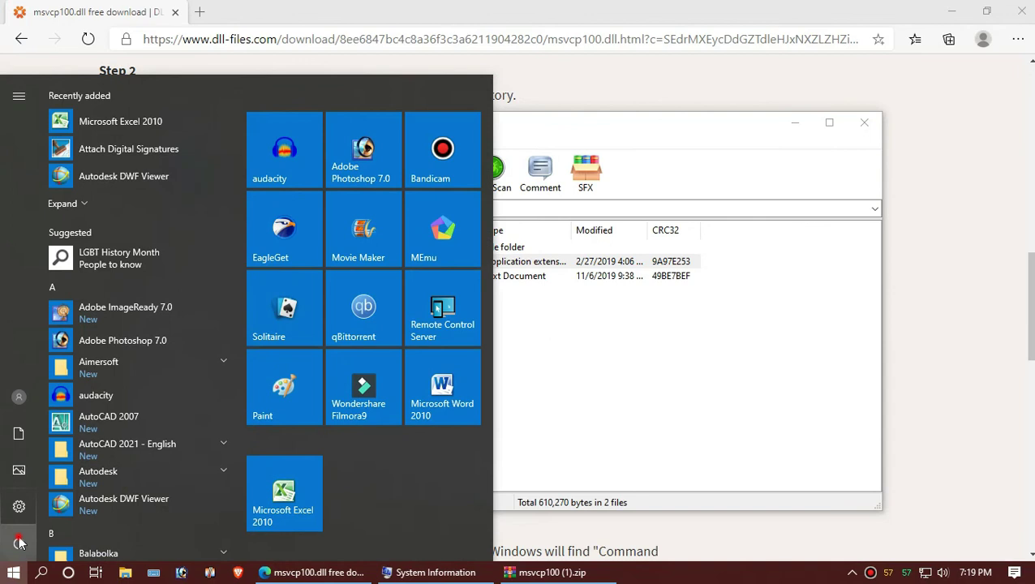
left_click(20, 542)
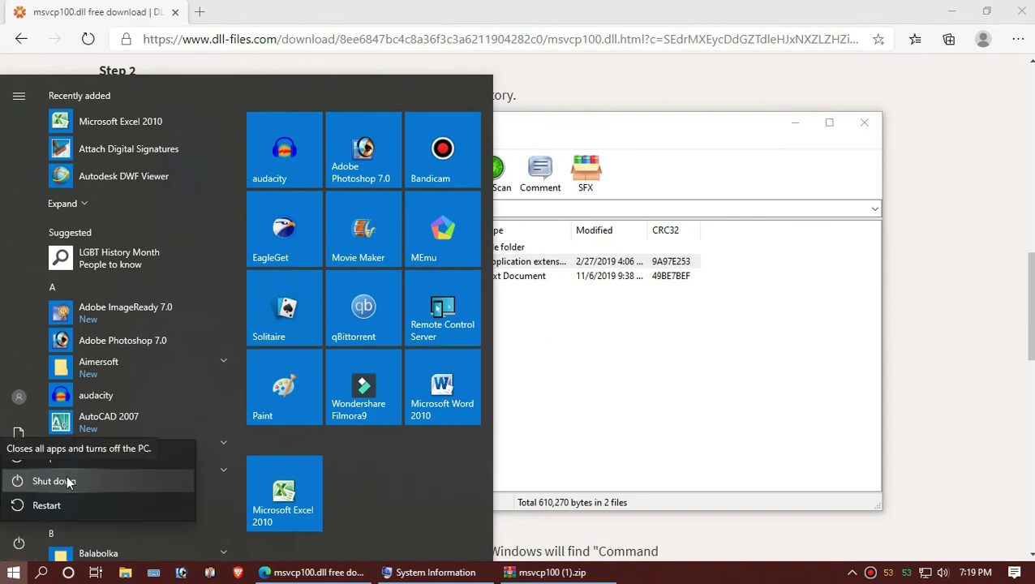